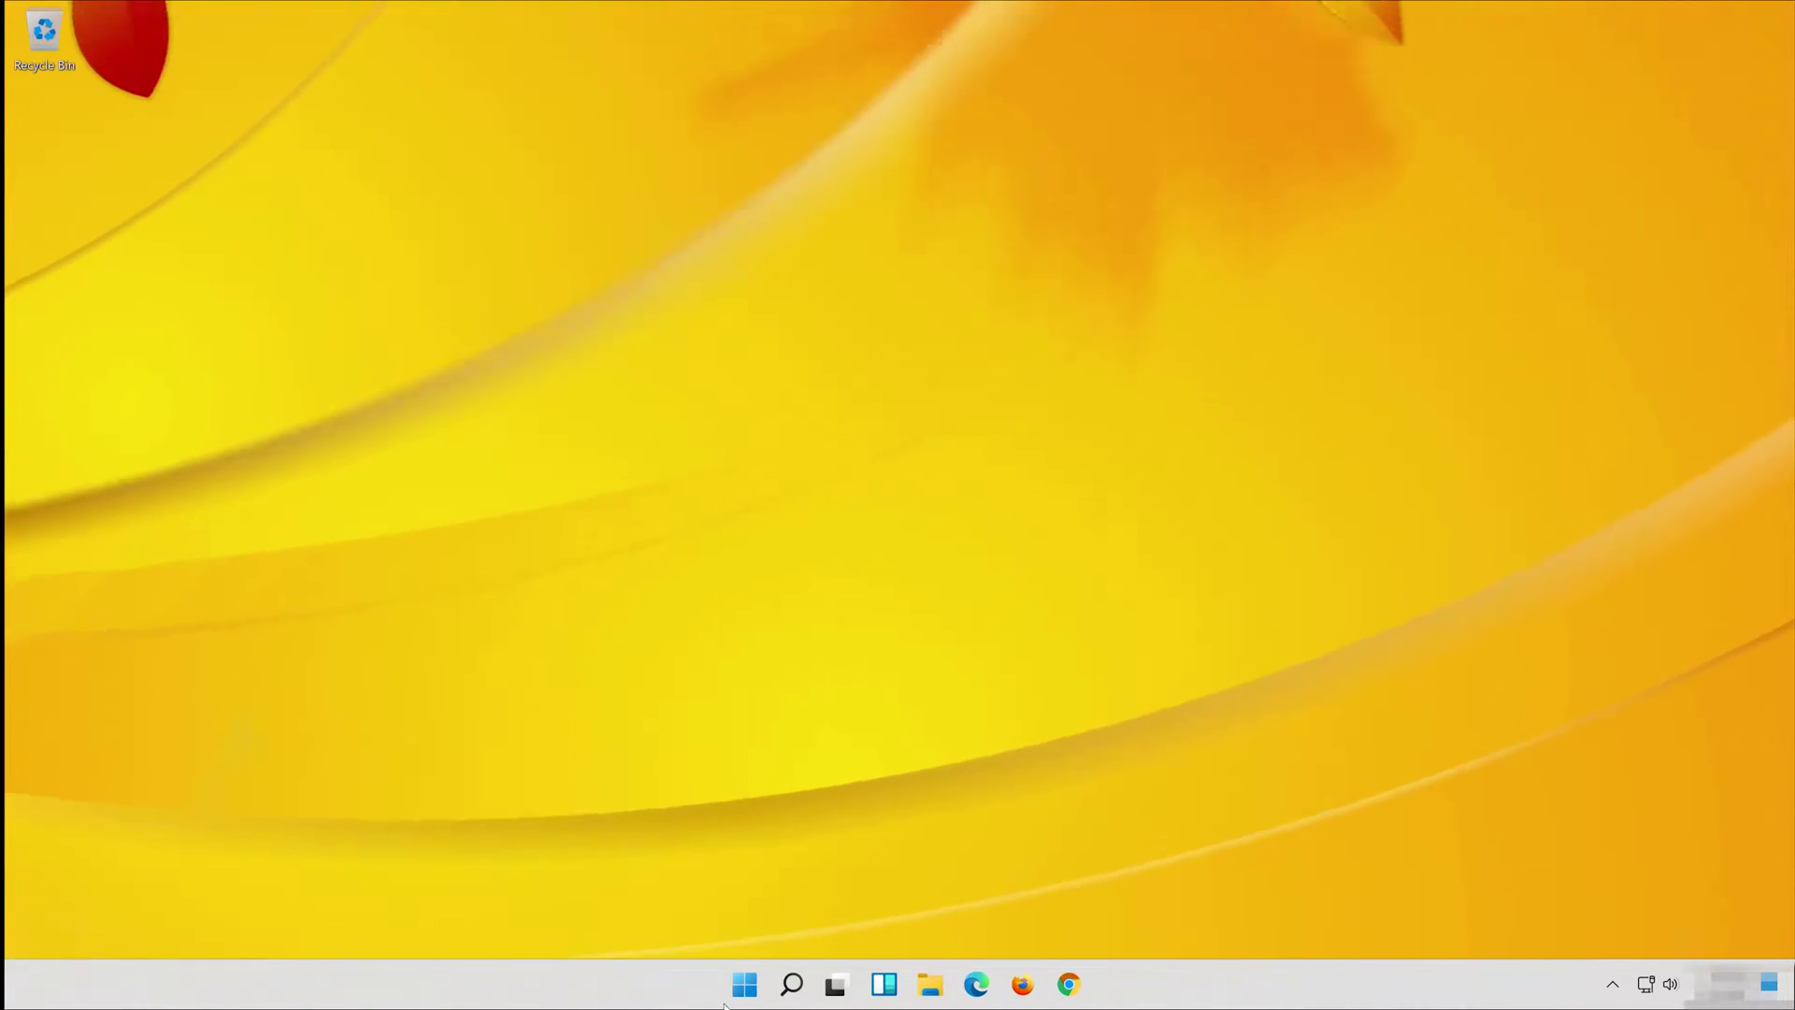
- Find Command Prompt from the Start menu and run it as administrator
click(746, 986)
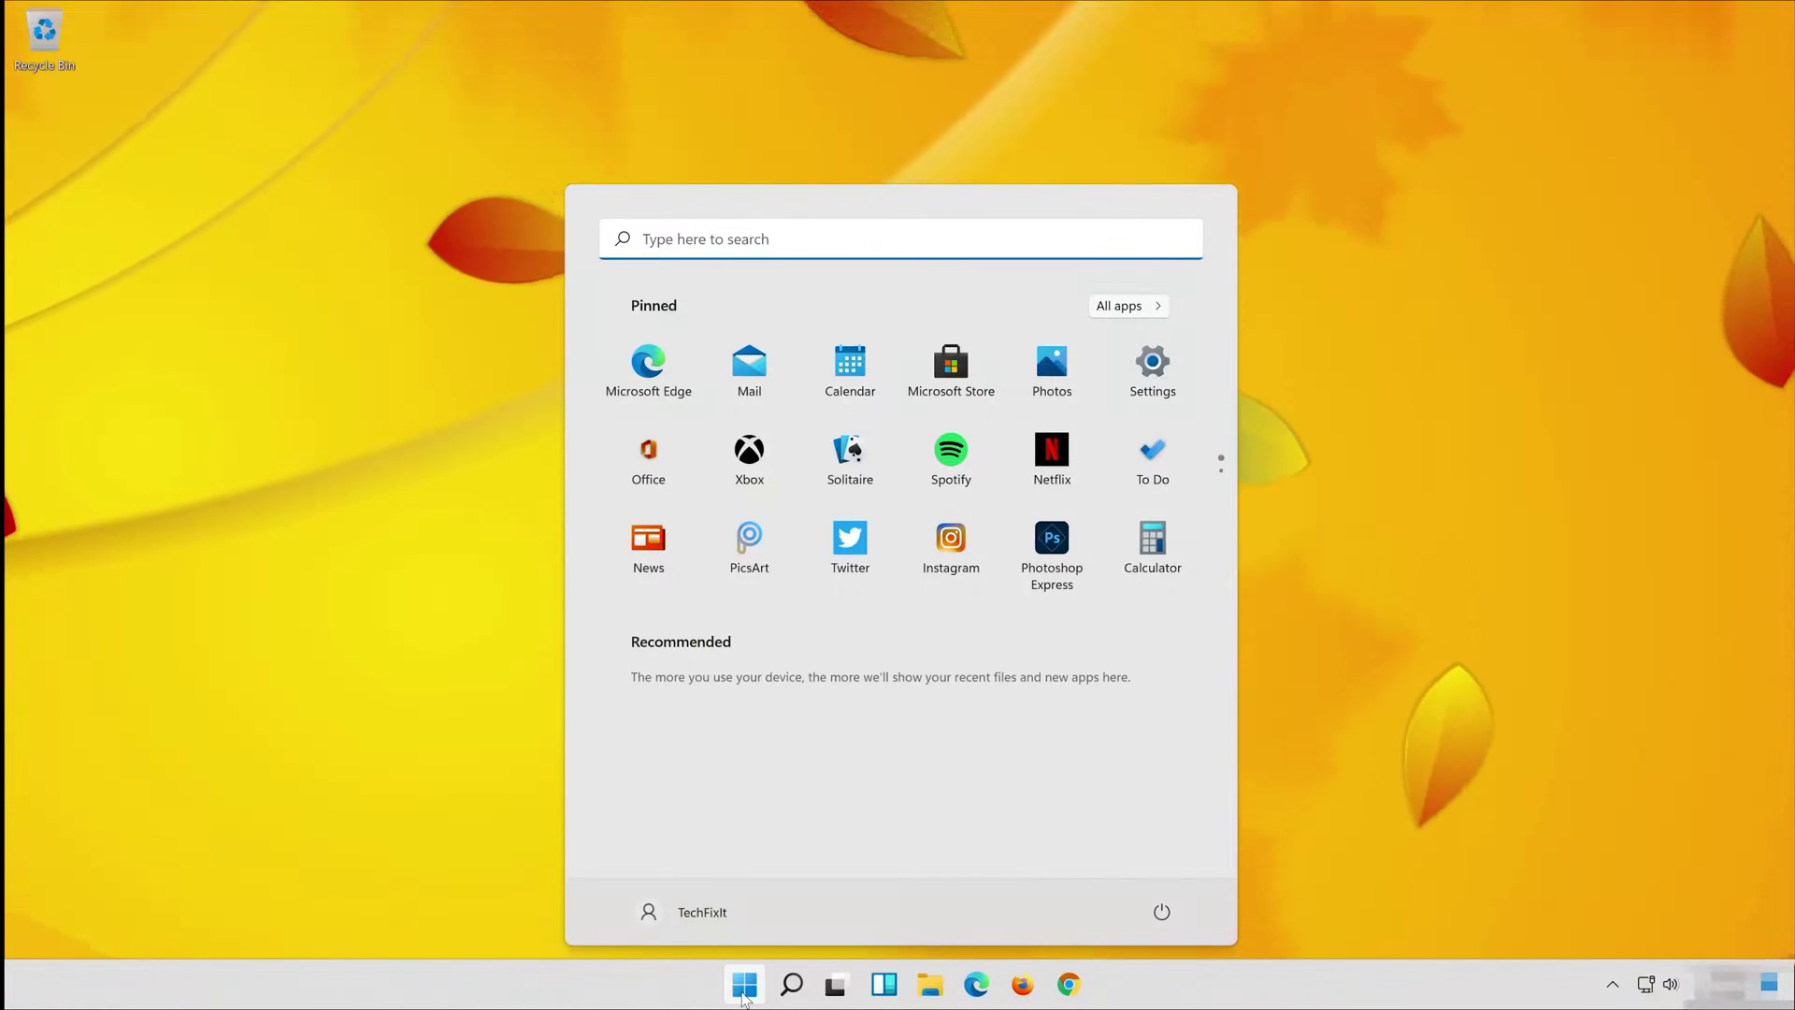
text(cmd)
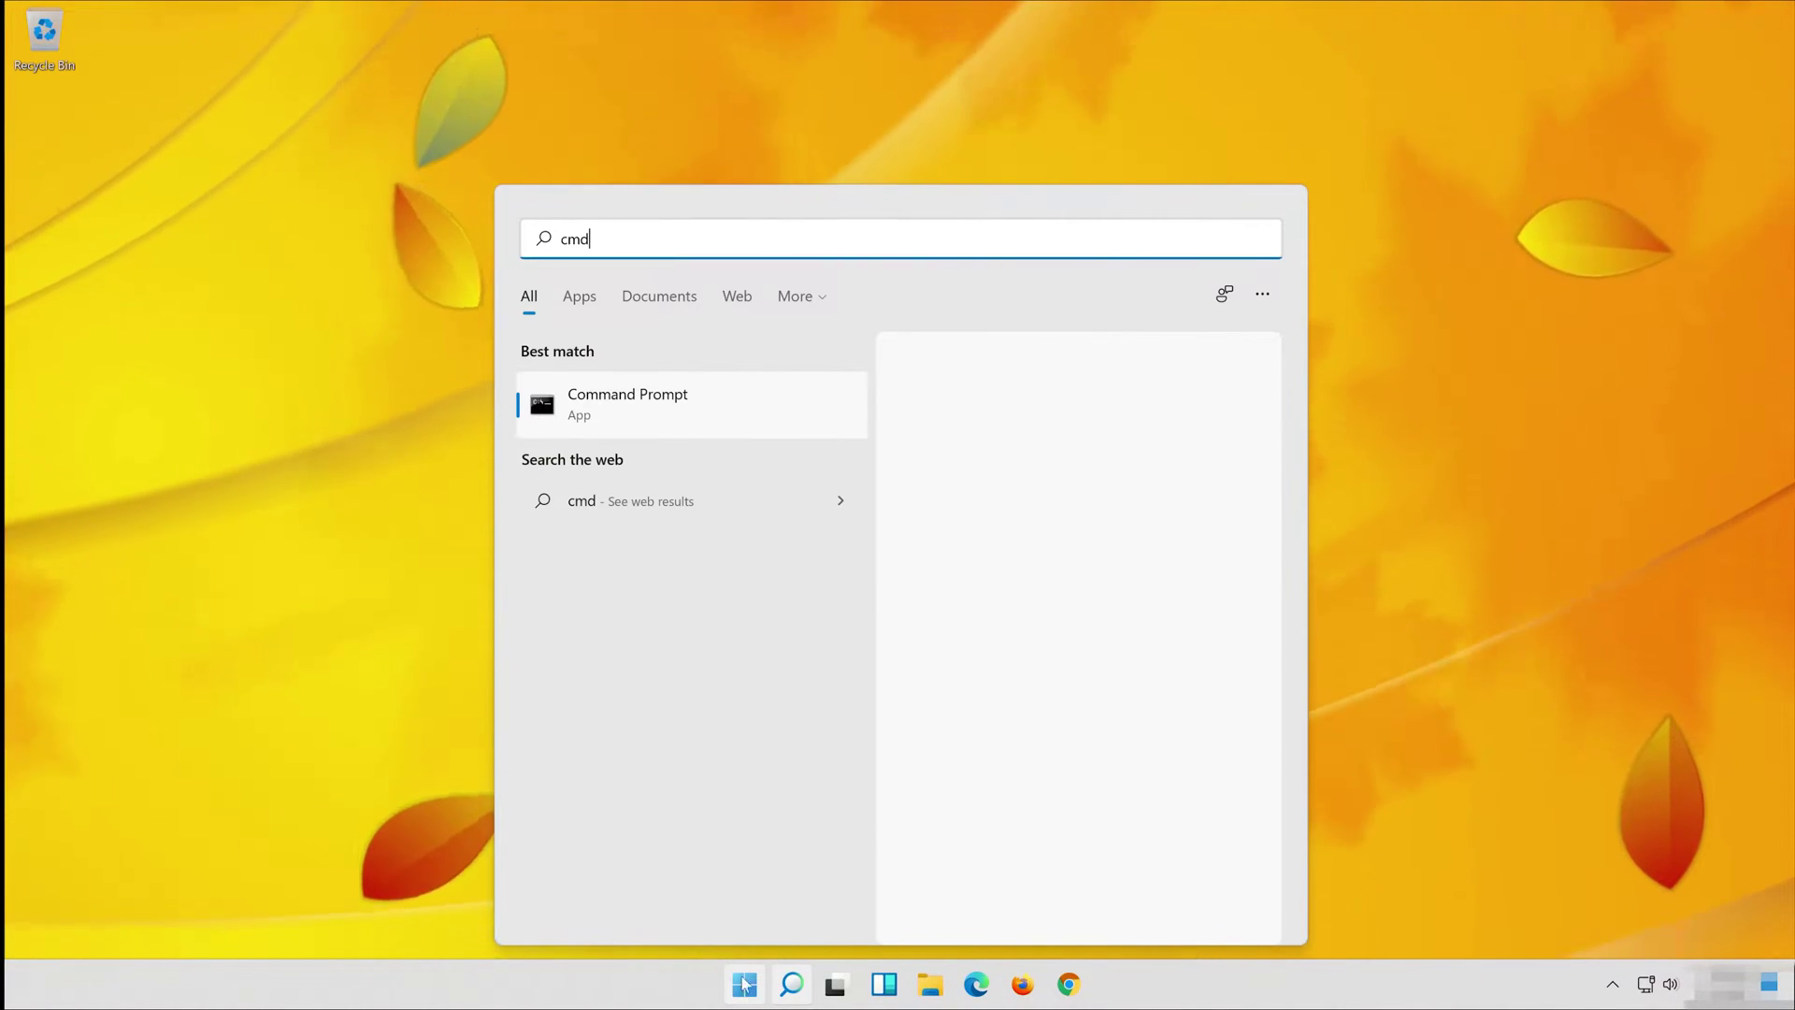
right_click(668, 397)
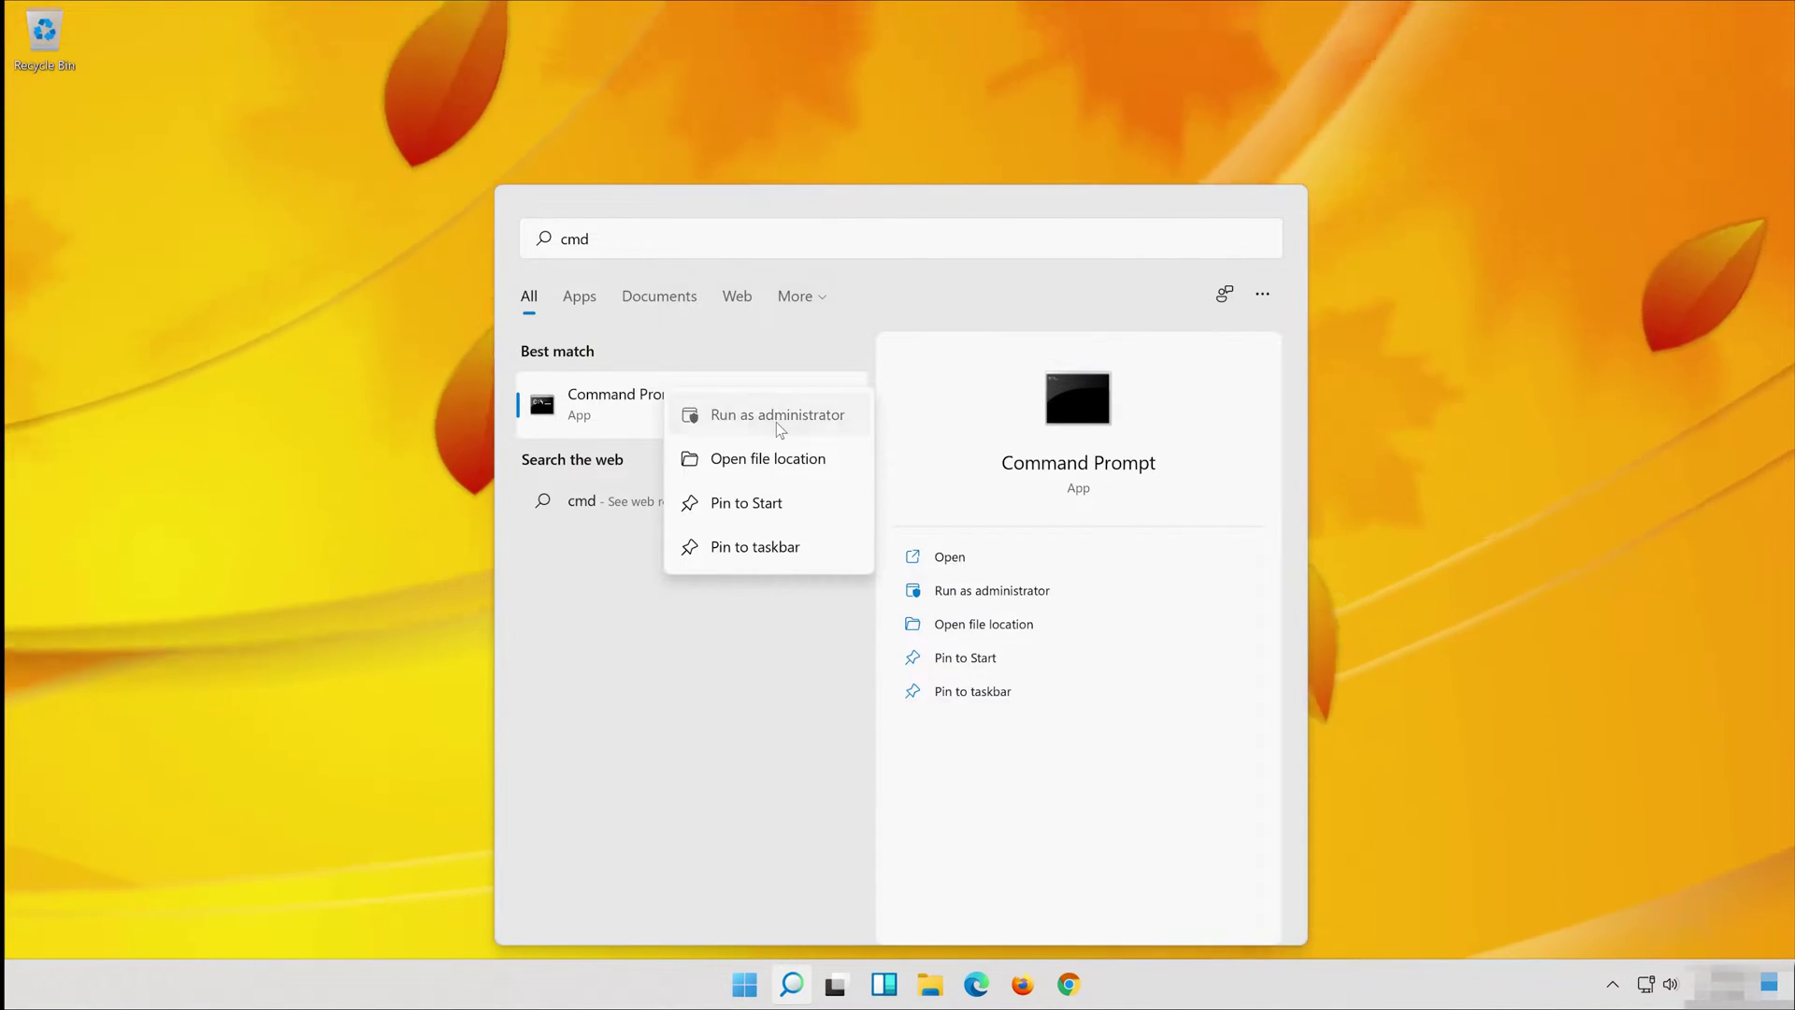
click(776, 423)
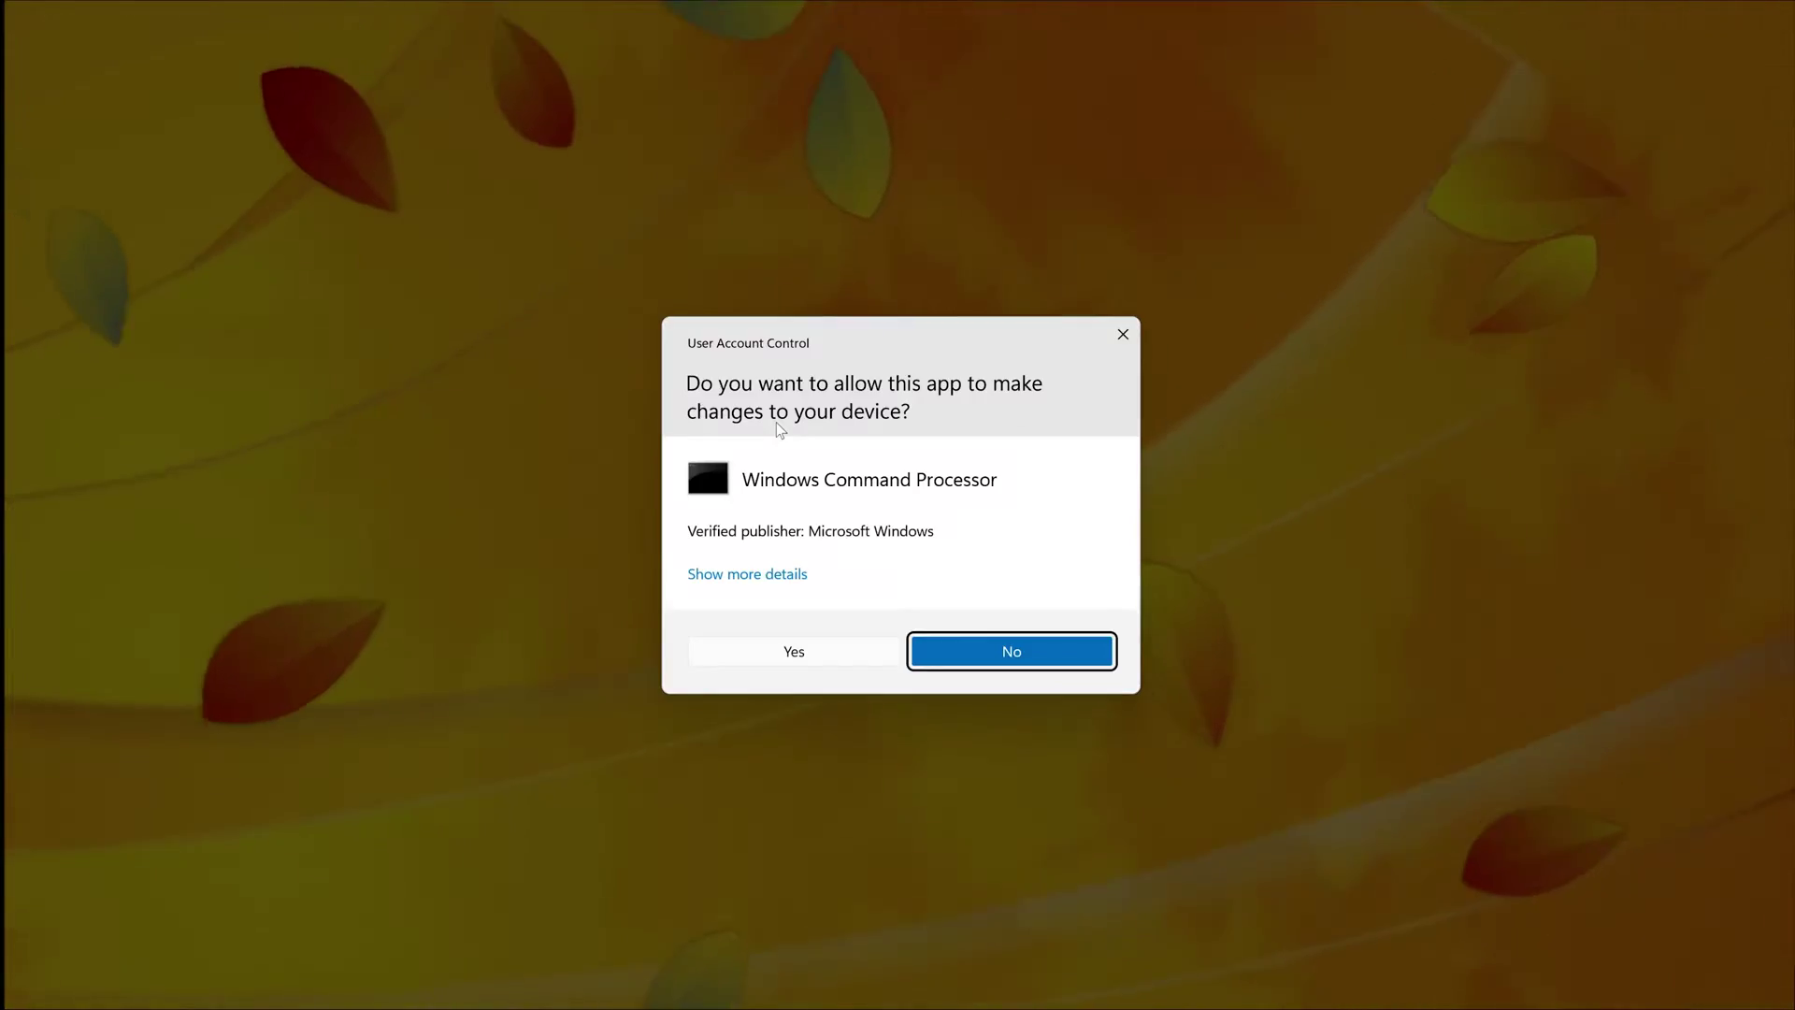
- Approve the elevation prompt and move the Command Prompt window to the screen centre
click(827, 653)
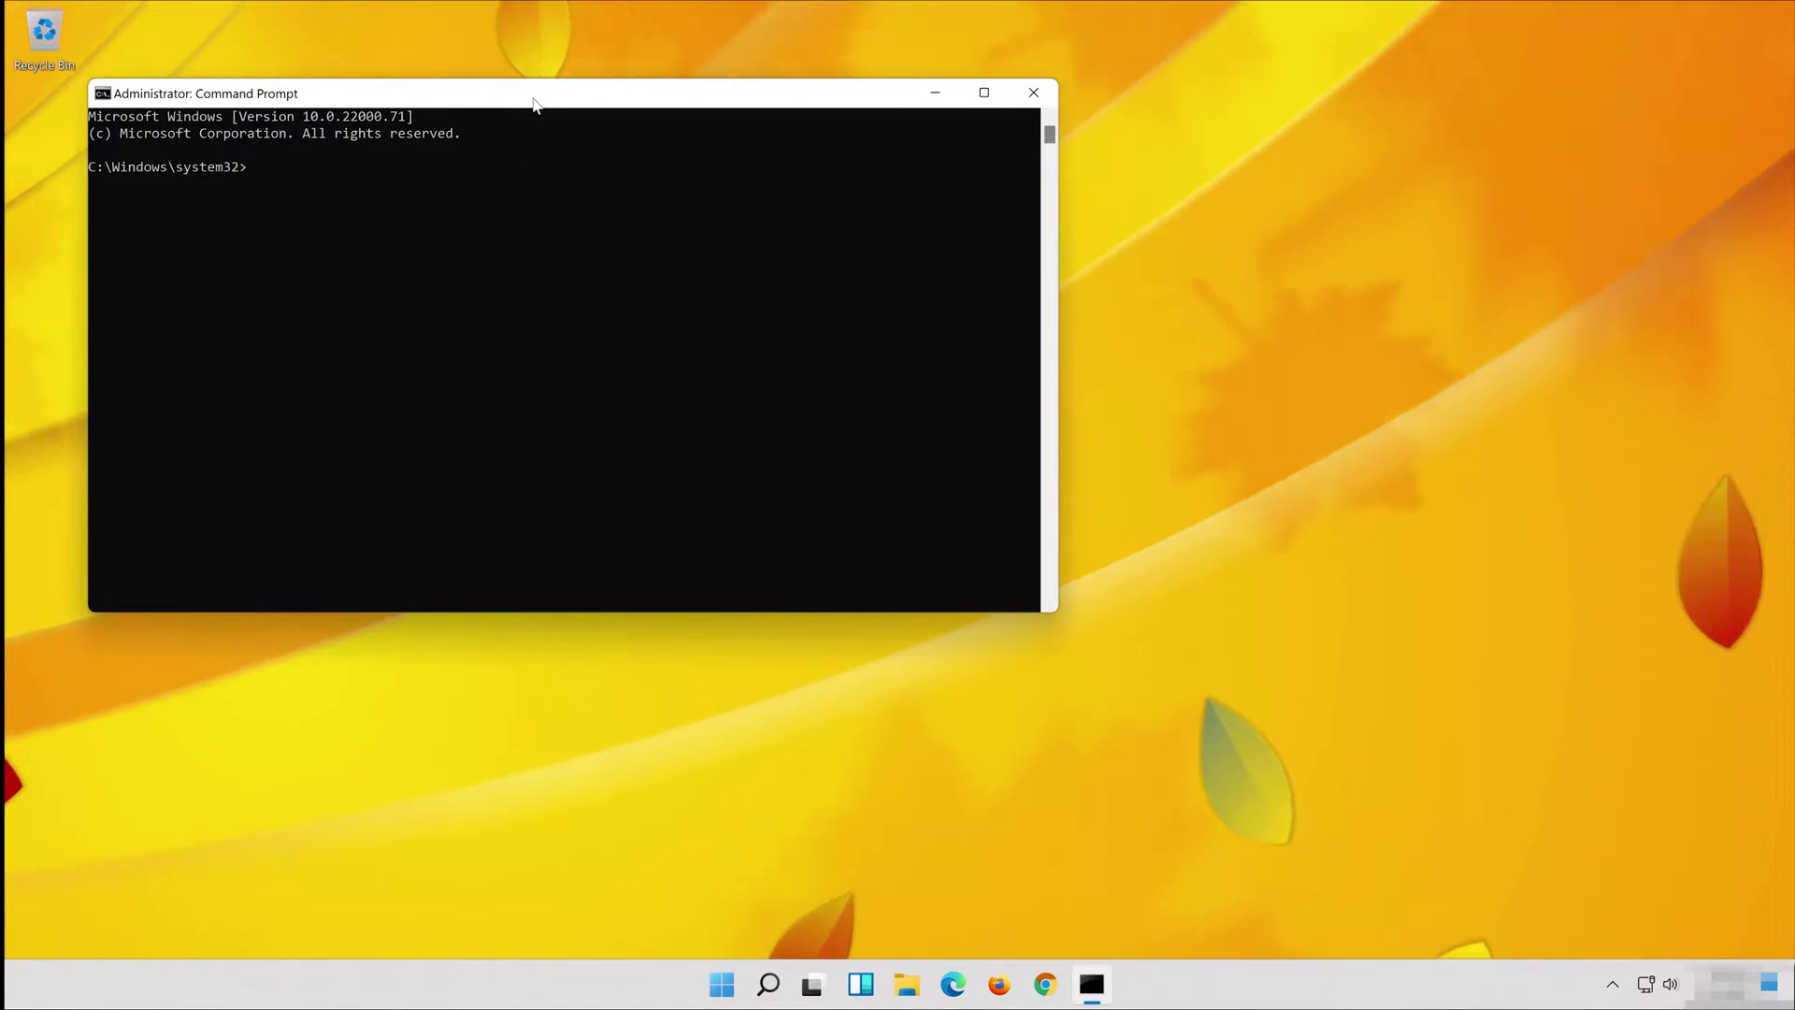
drag(534, 101, 903, 201)
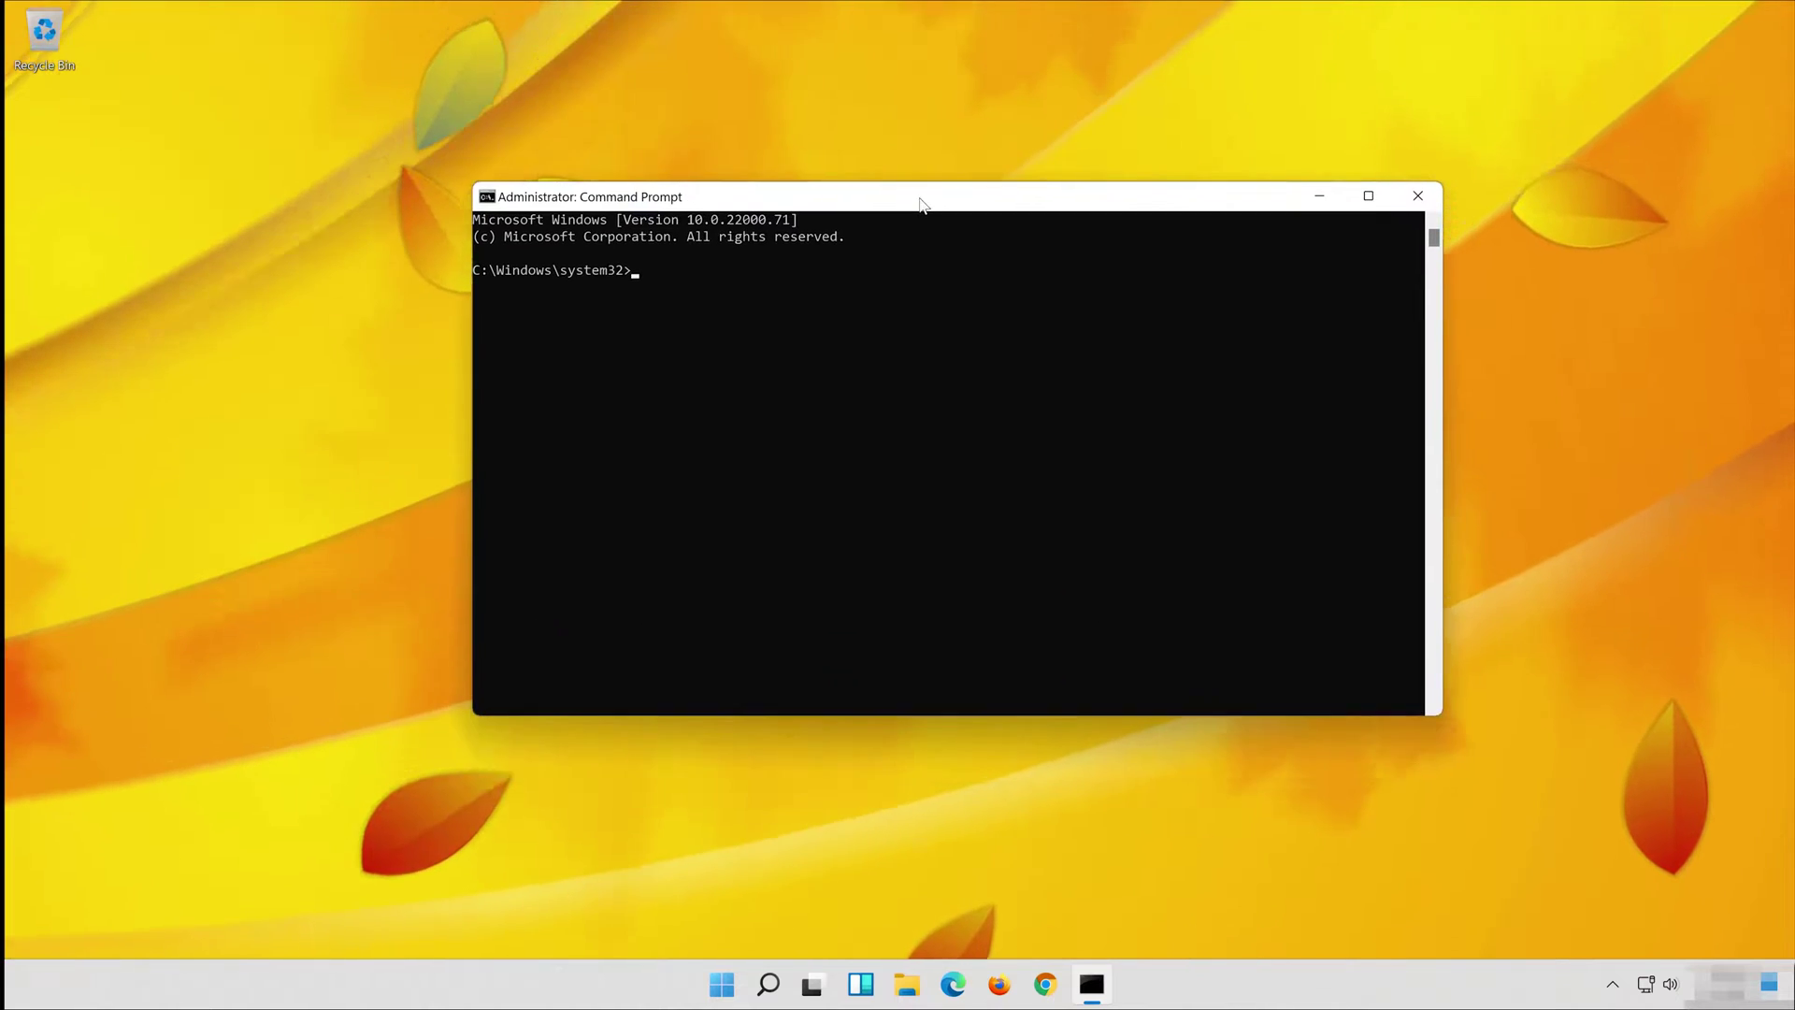
text(D)
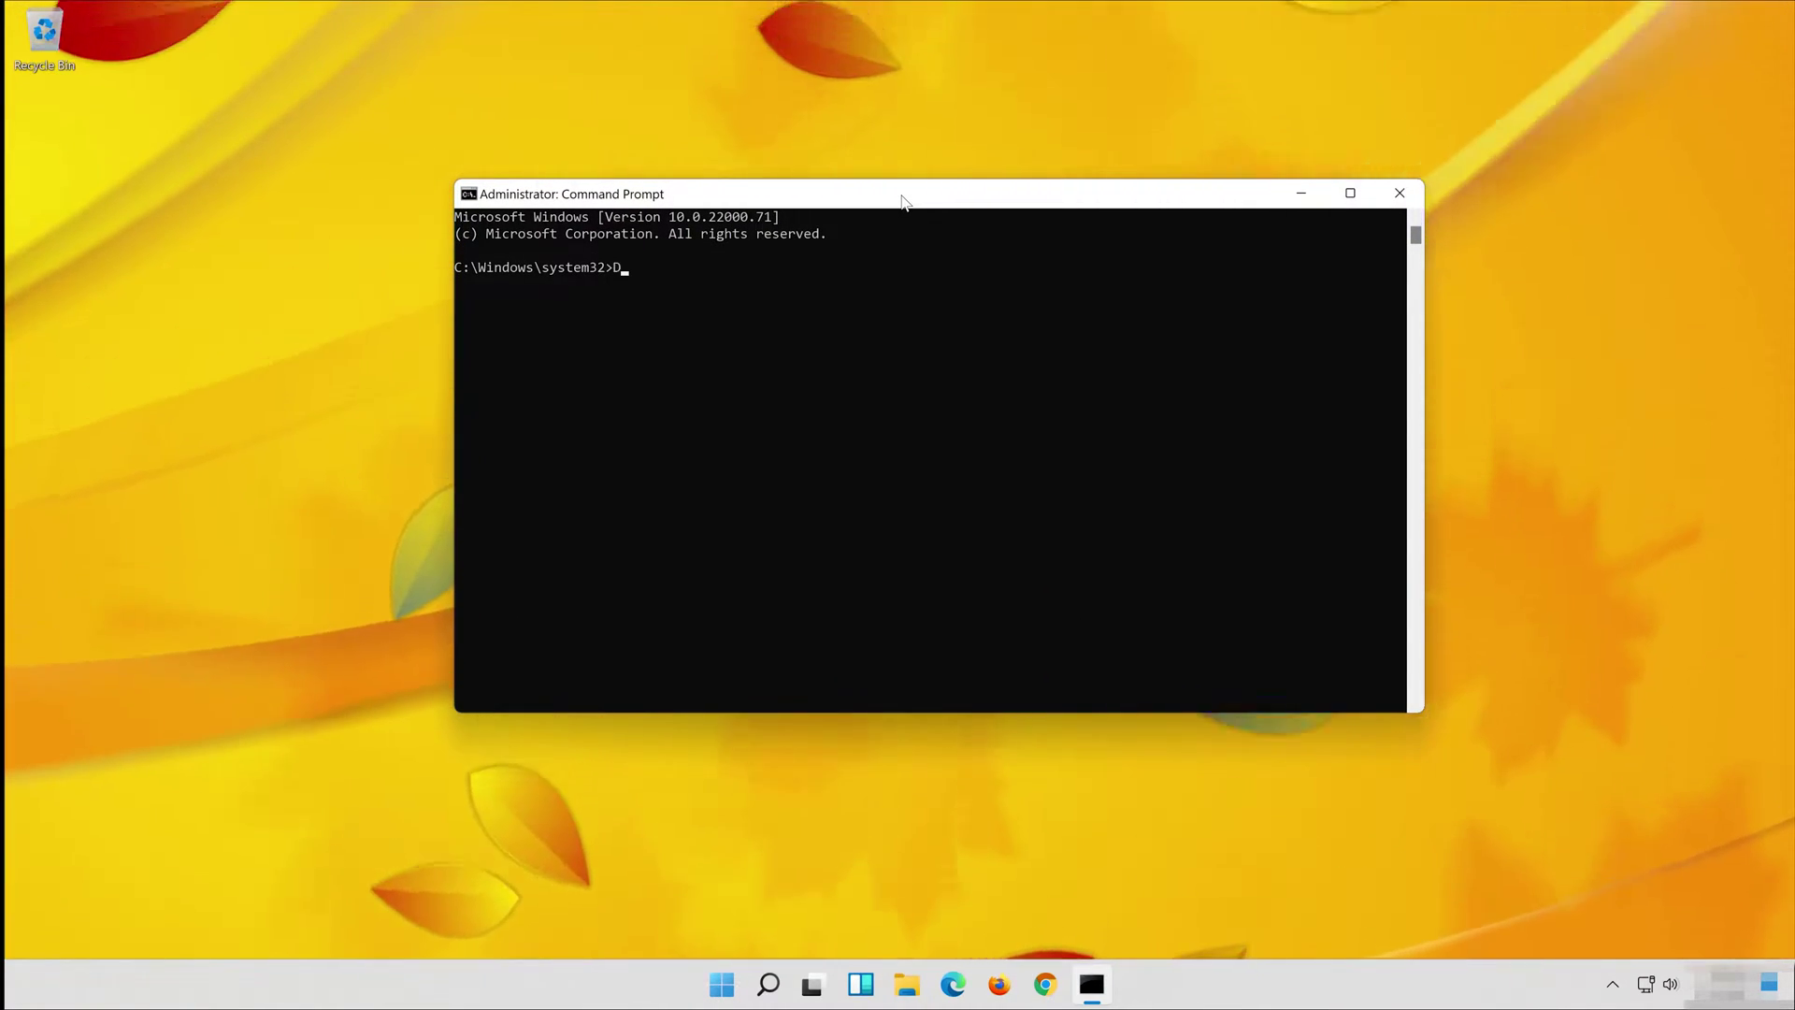
text(ism /)
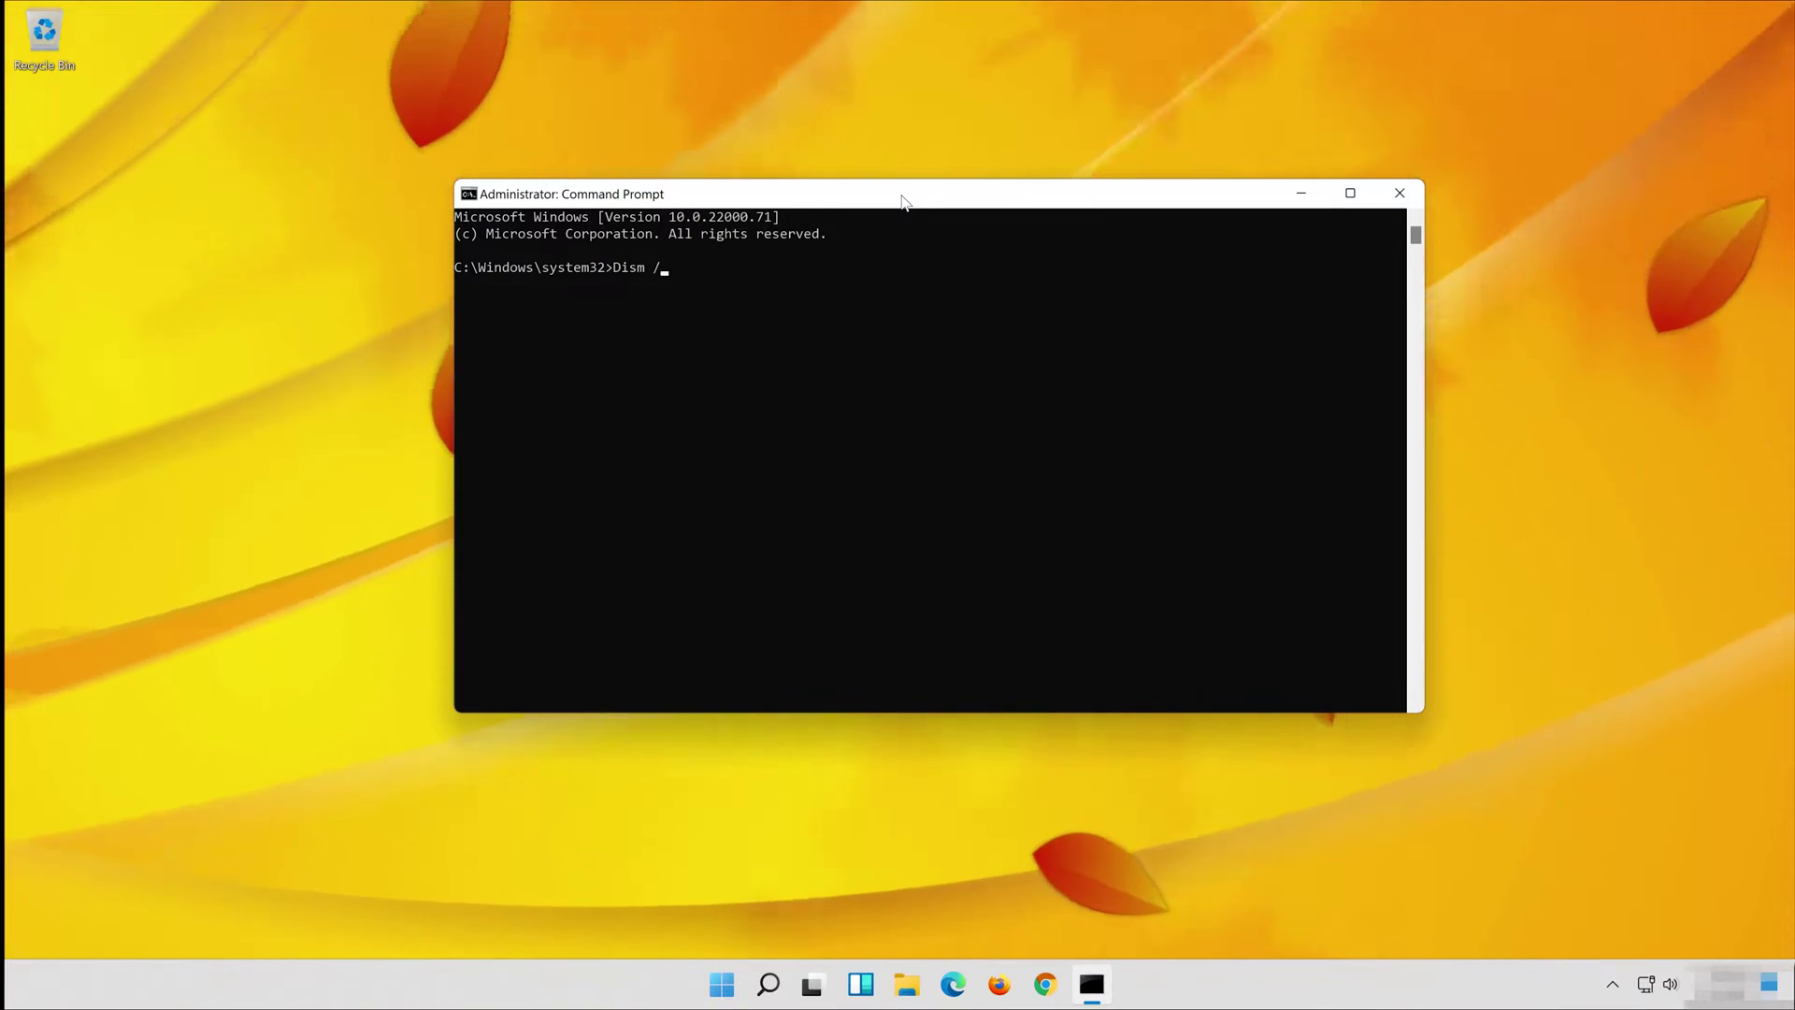
text(Onlin)
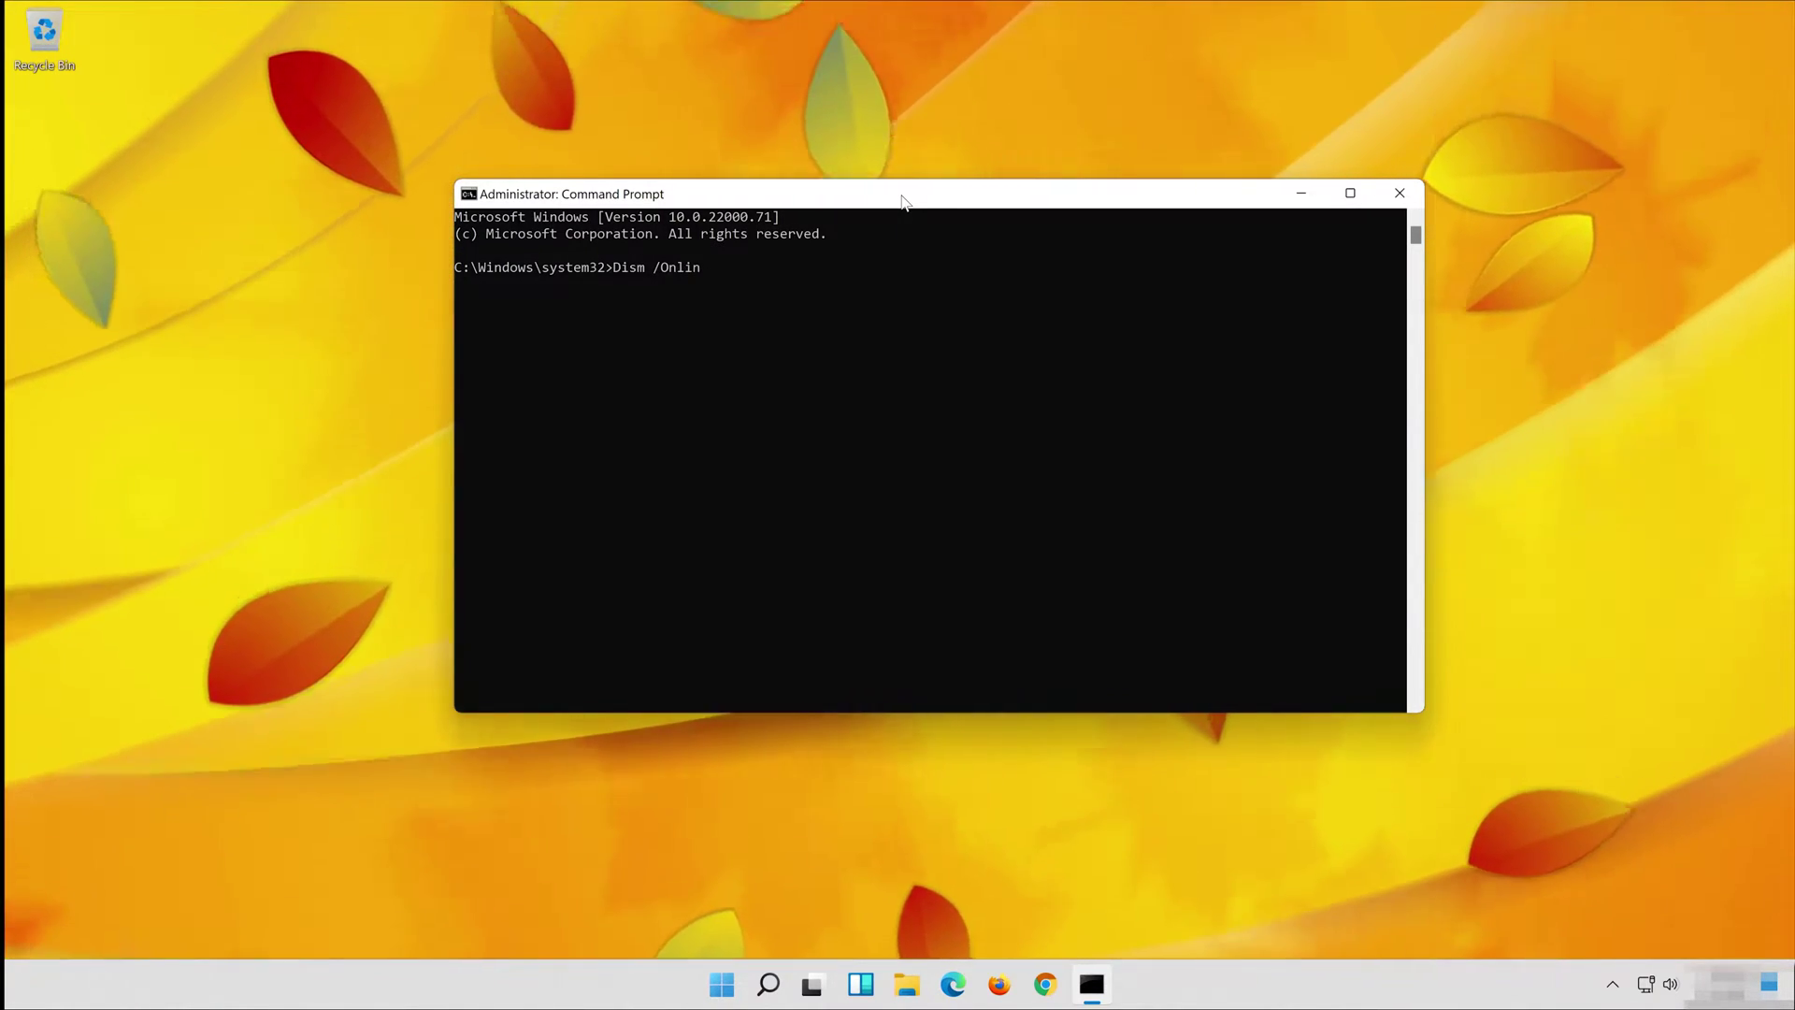
text(e /Cleanup)
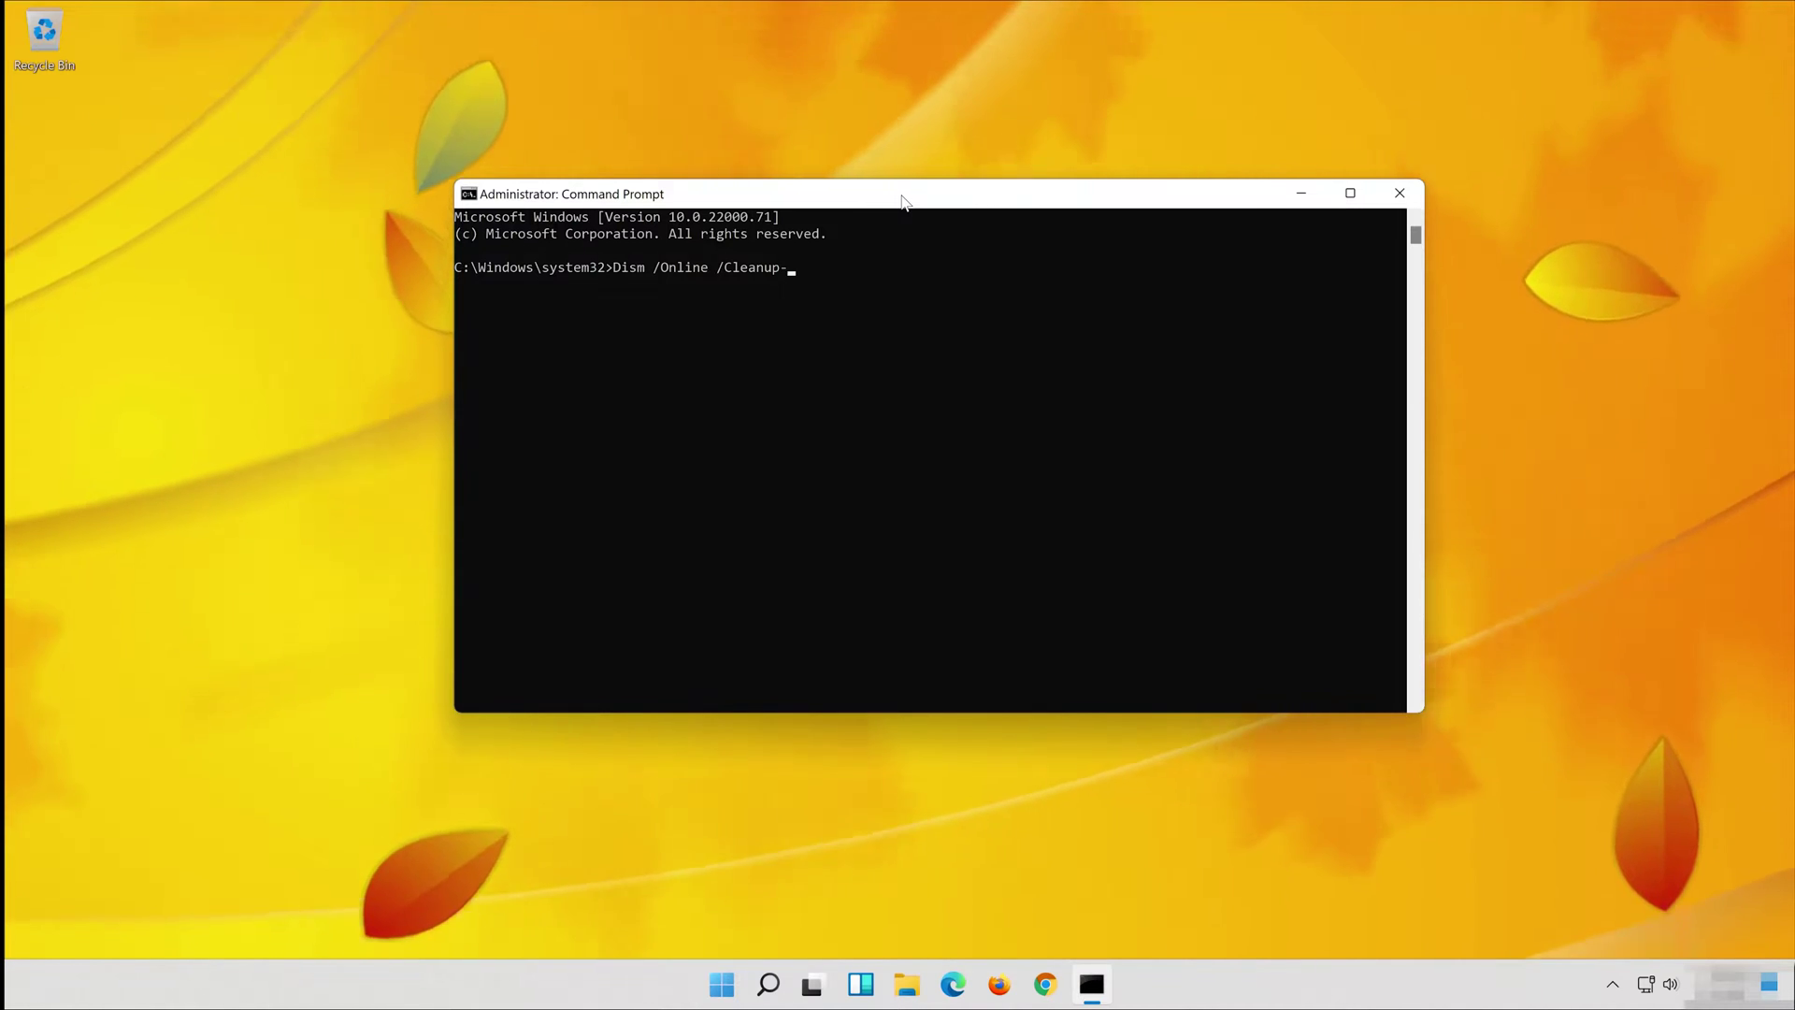
text(-Image )
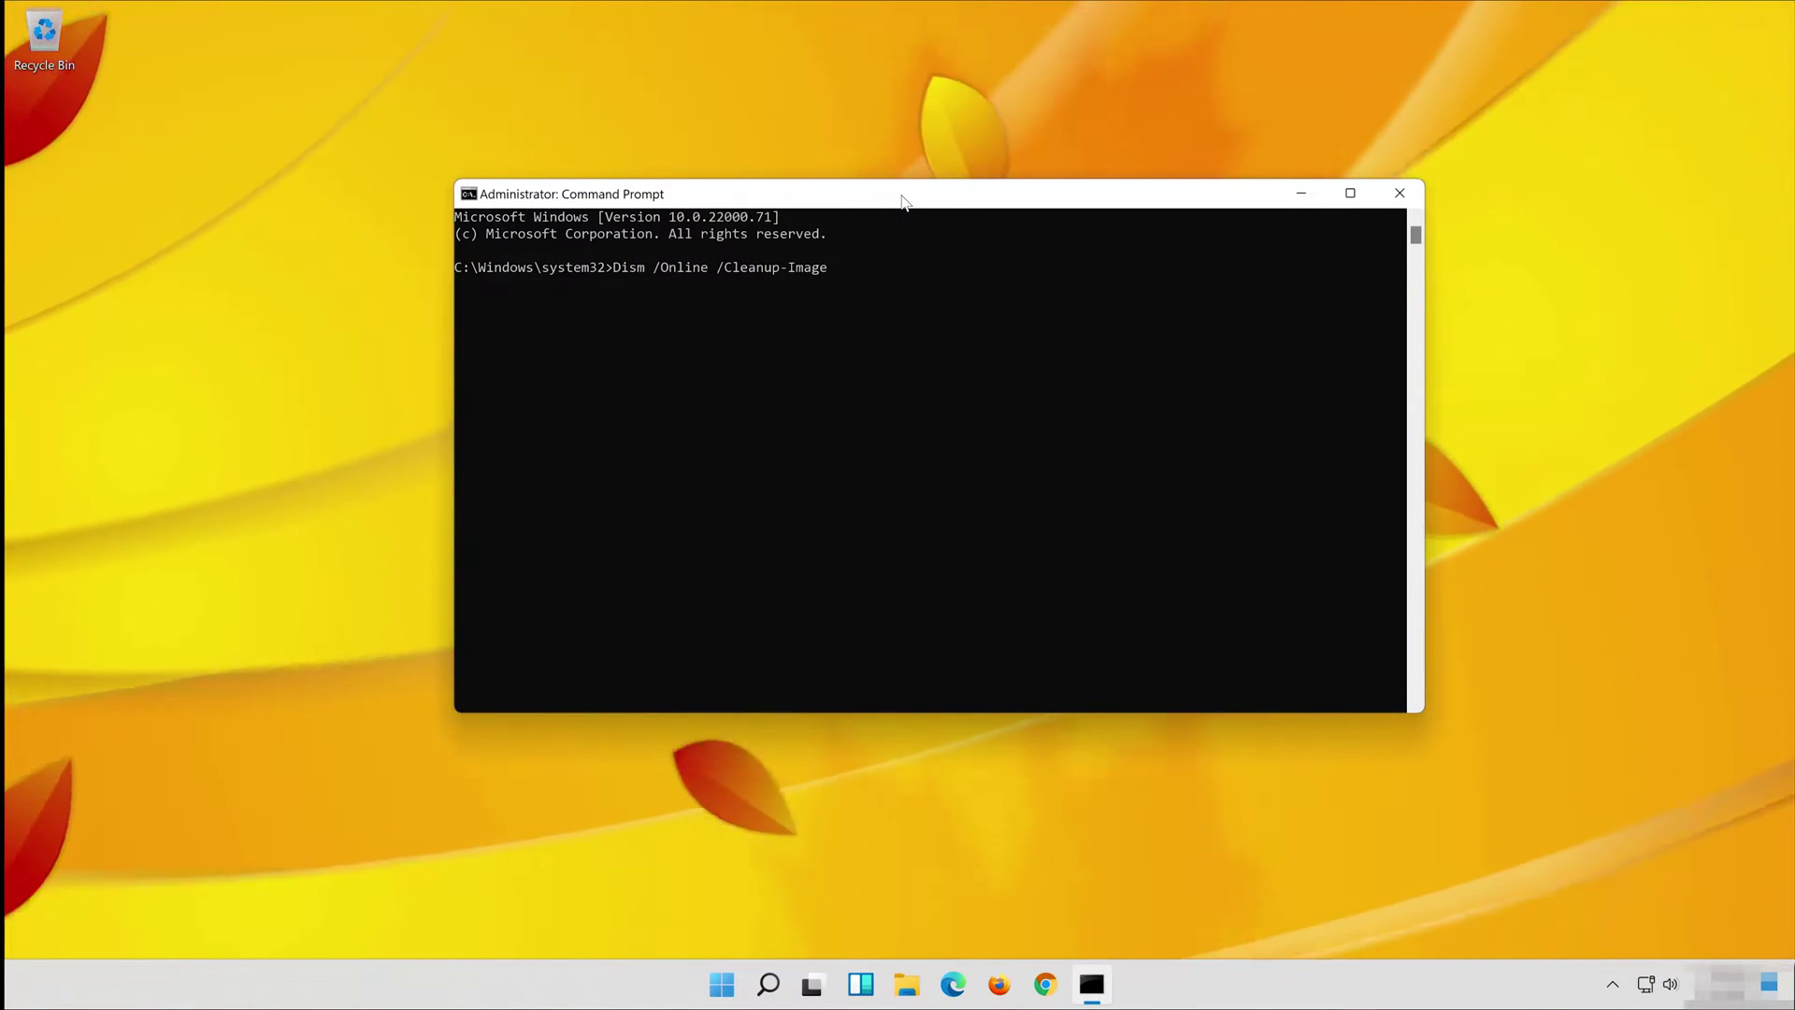
text(/R)
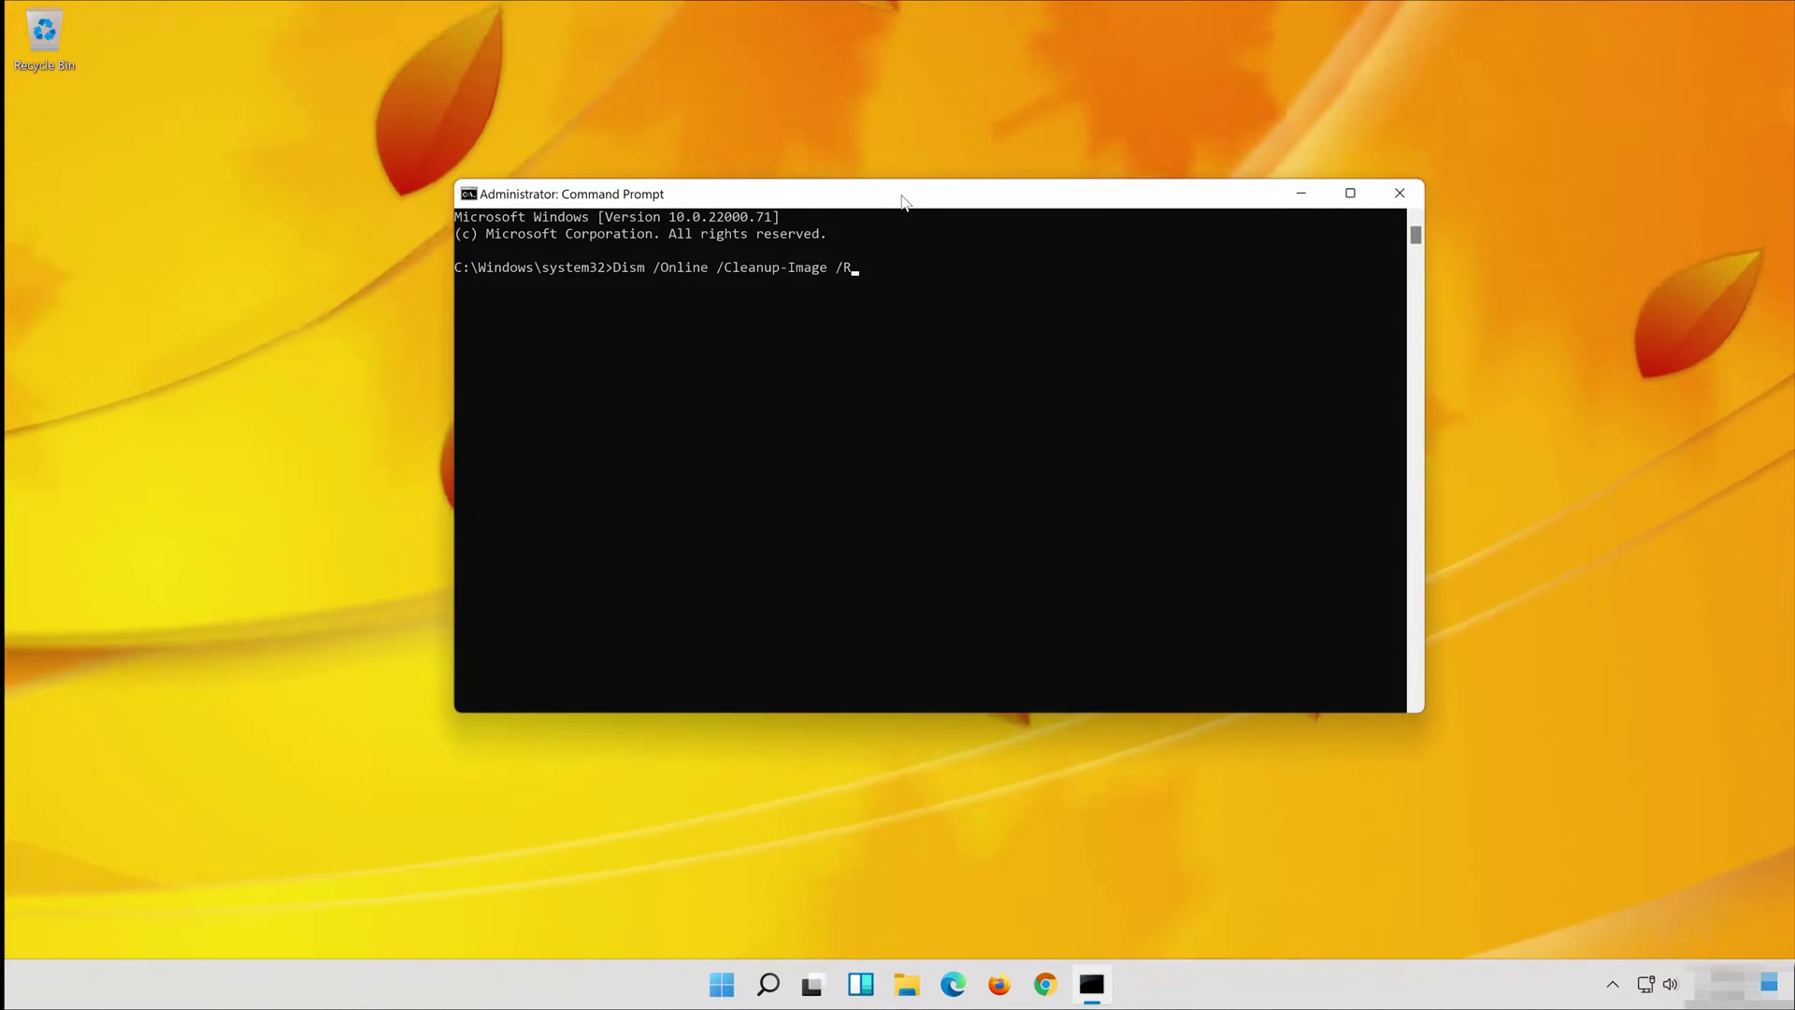
text(estore)
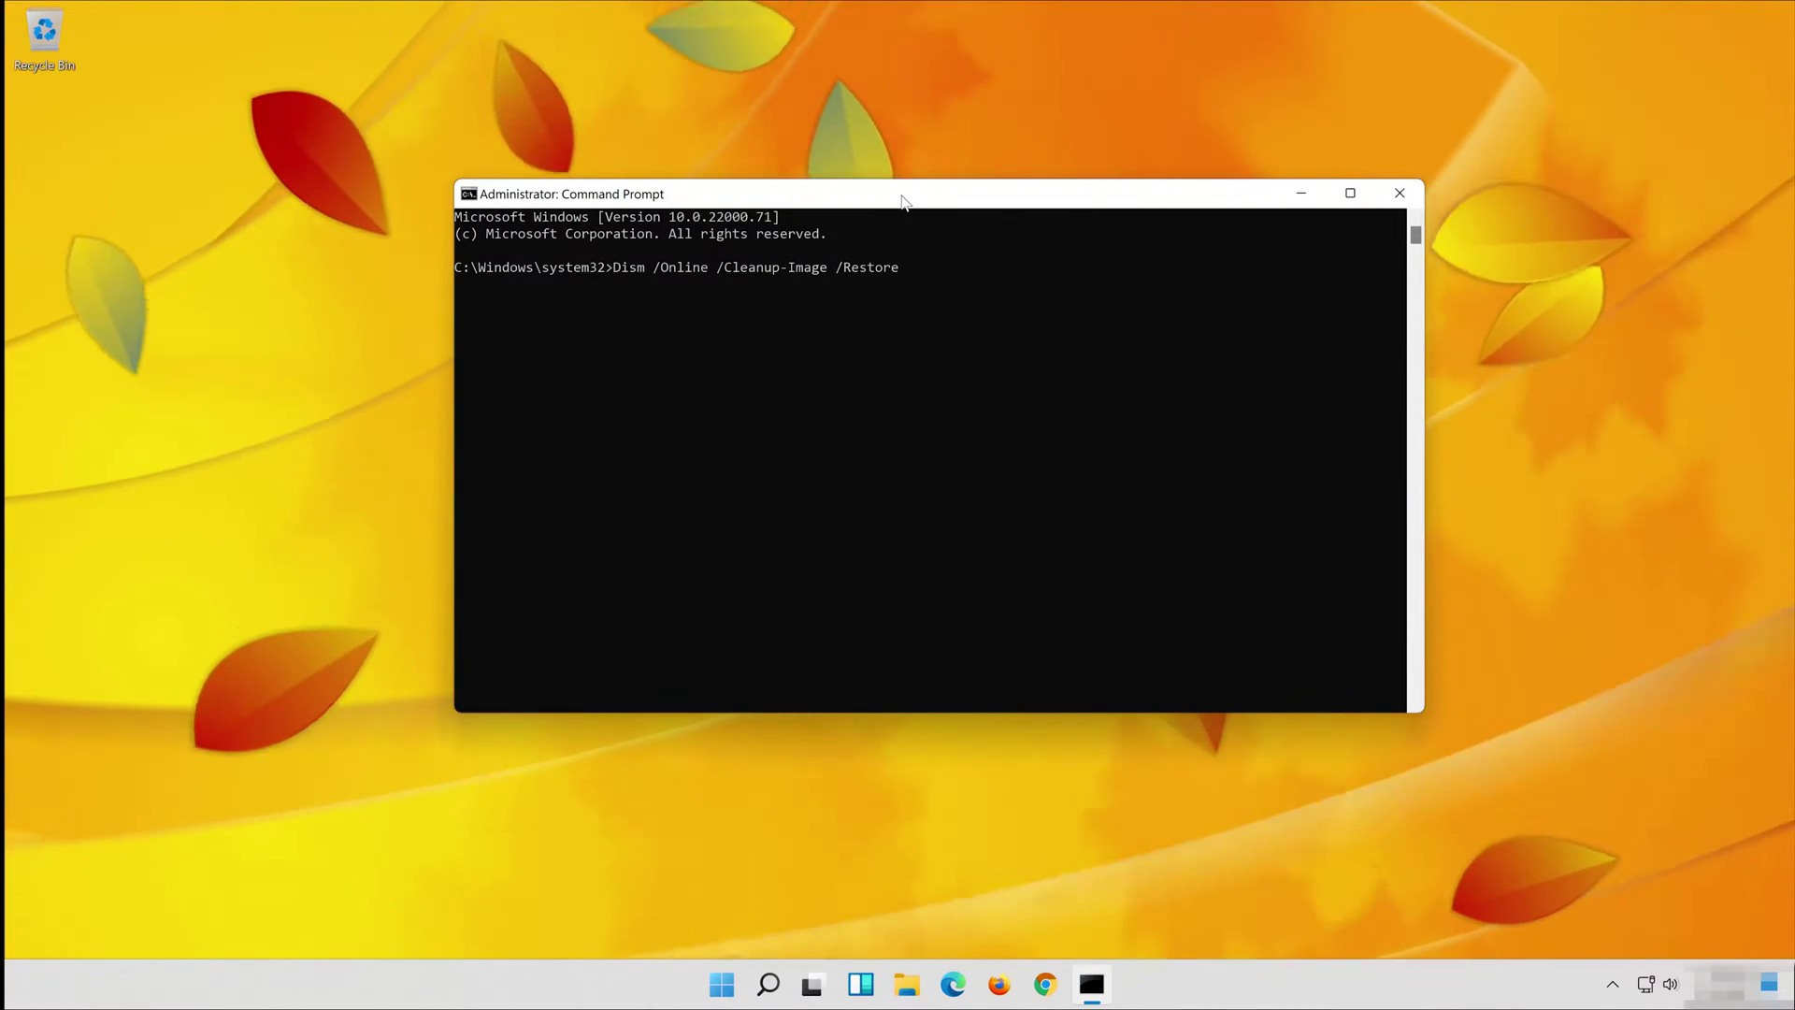
text(Health)
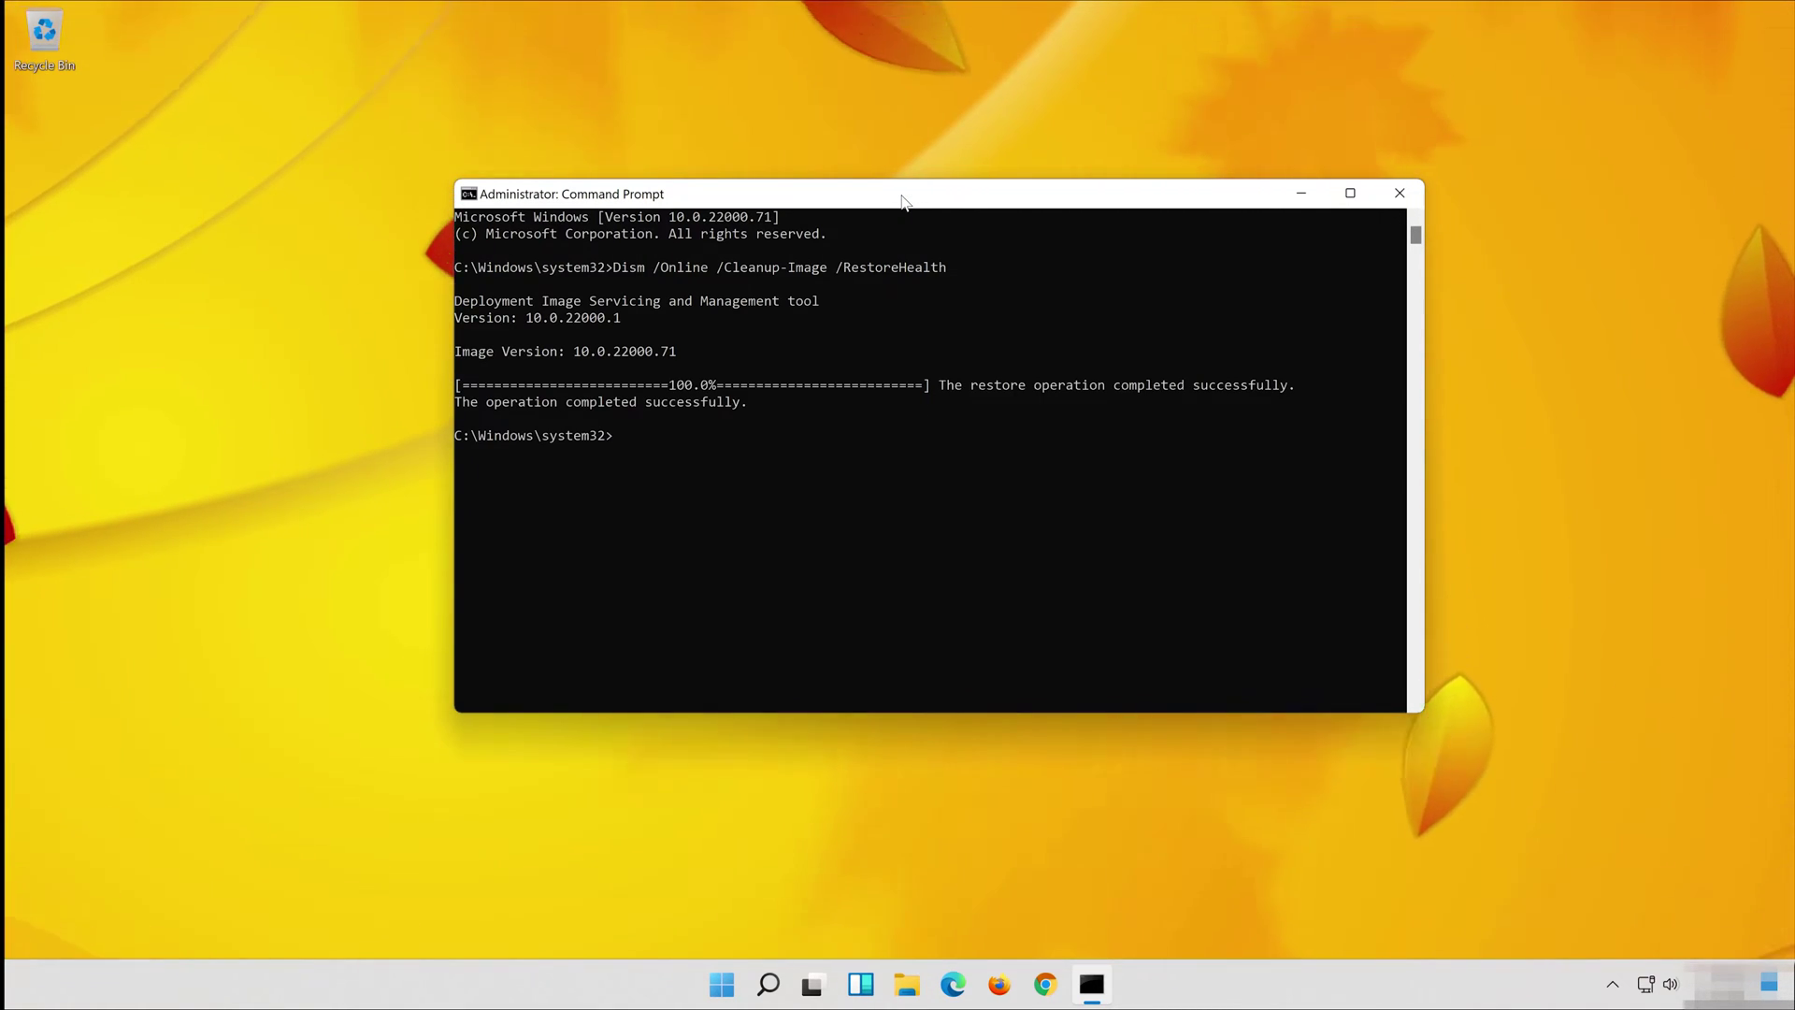
text(exi)
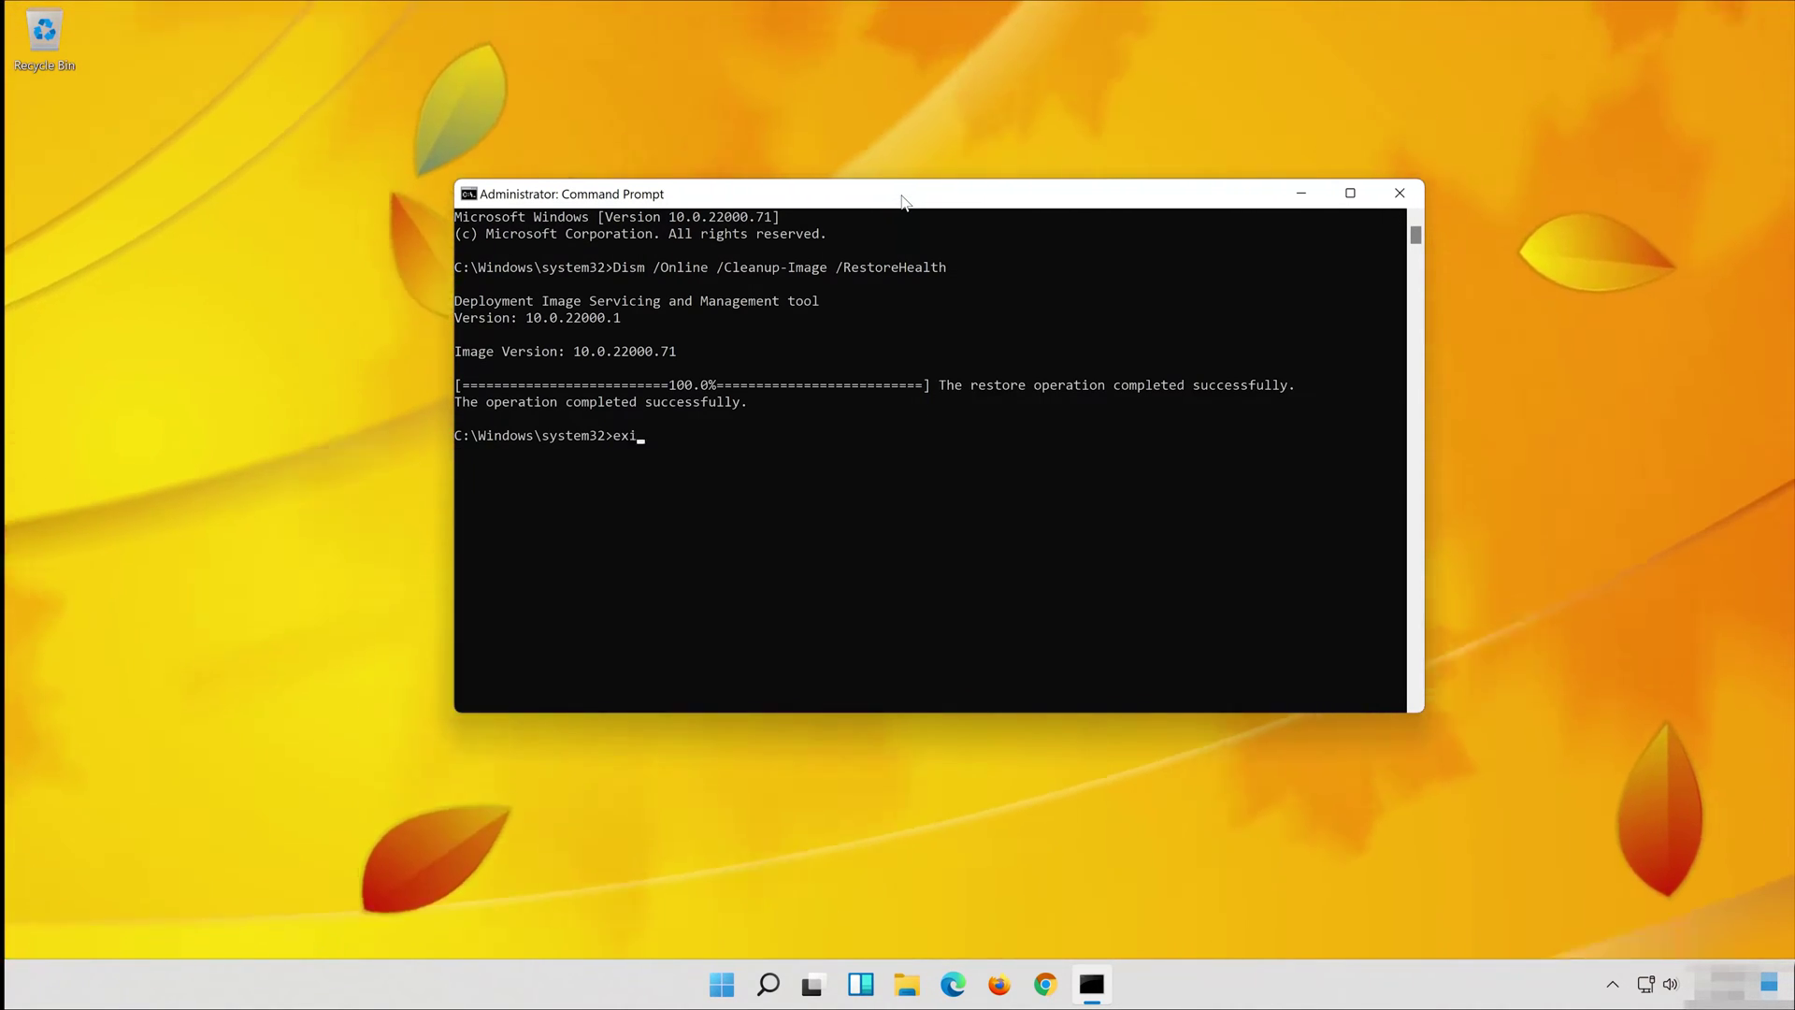
text(t)
- Run exit to close the elevated Command Prompt window
key(Return)
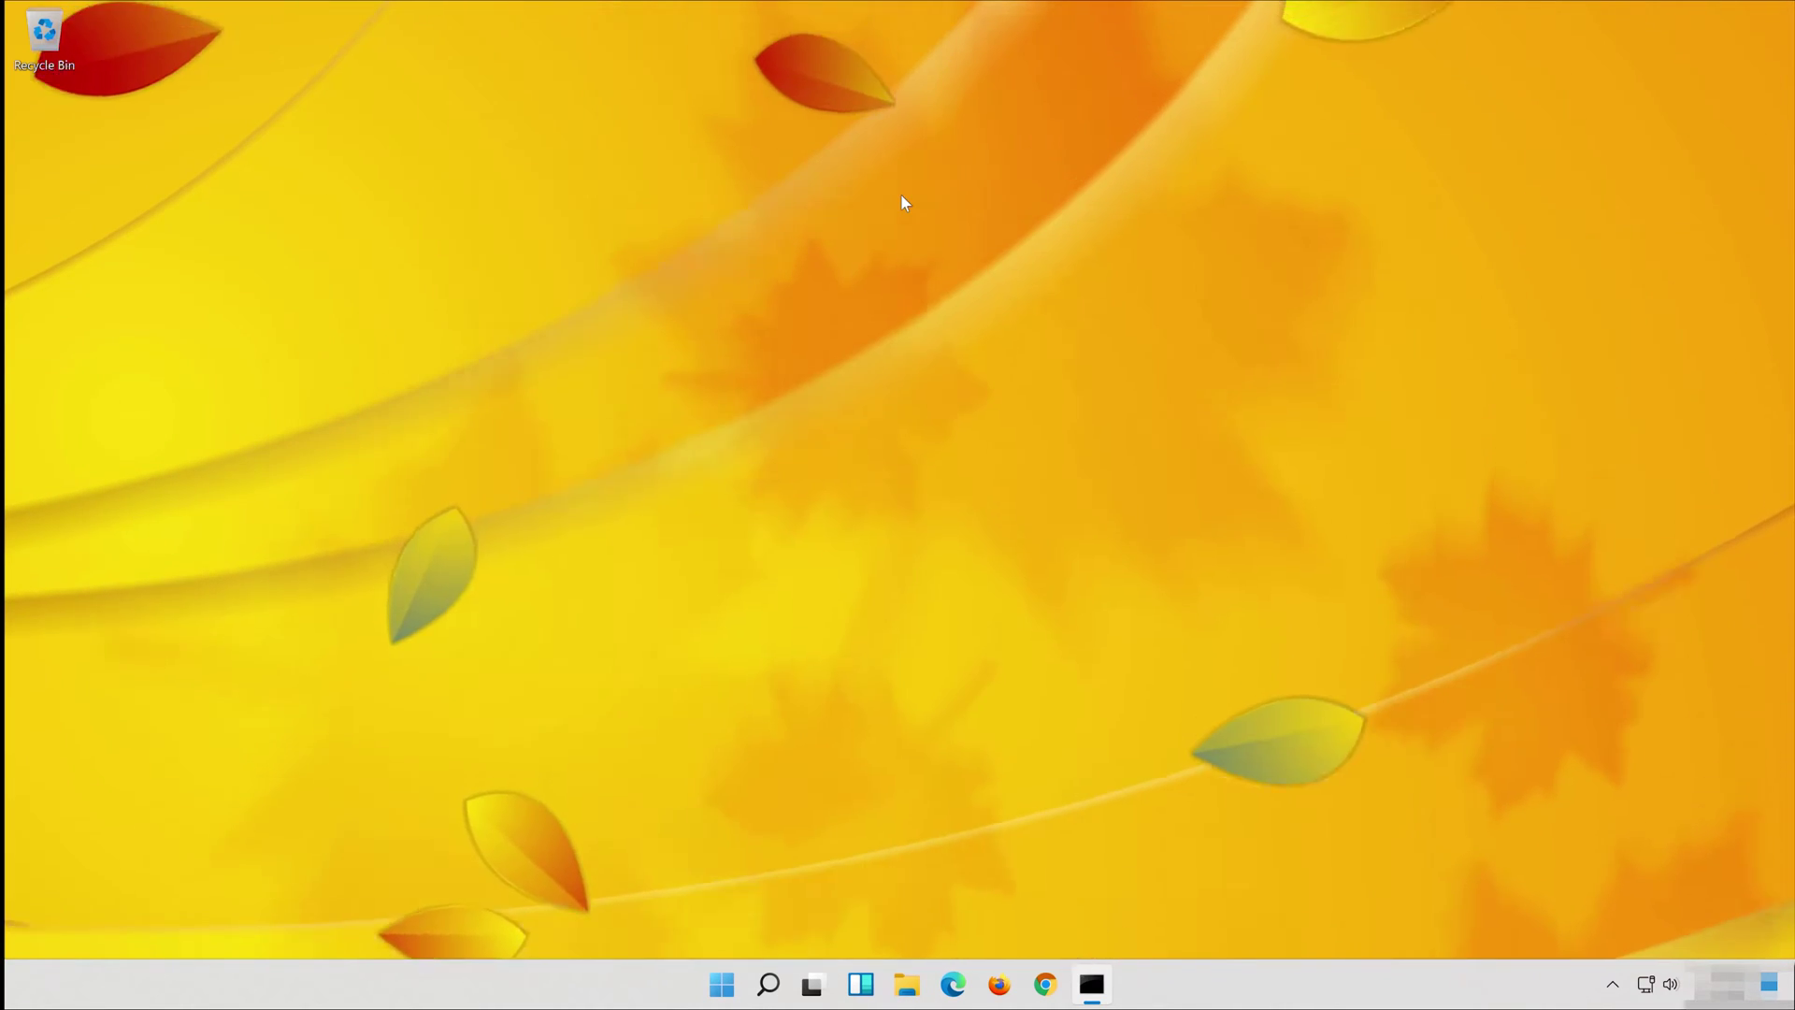